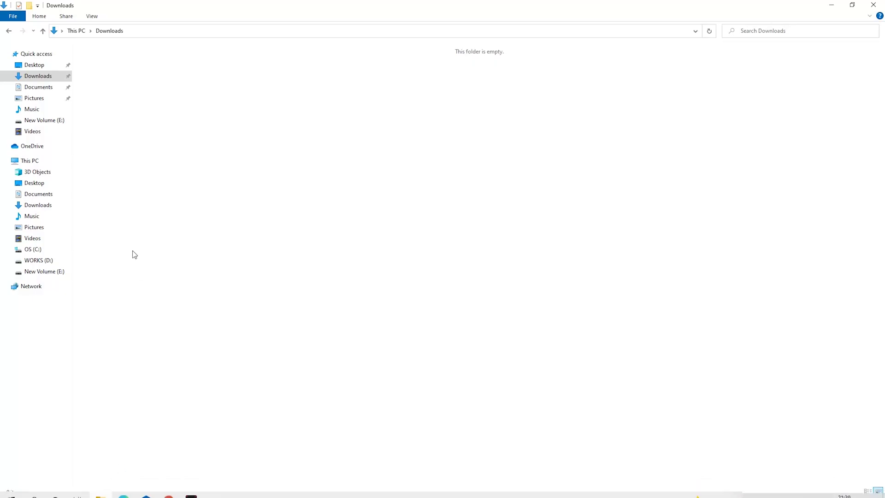
# Create a new folder named 'Miner' inside Downloads
pyautogui.rightClick(163, 183)
pyautogui.moveTo(206, 308)
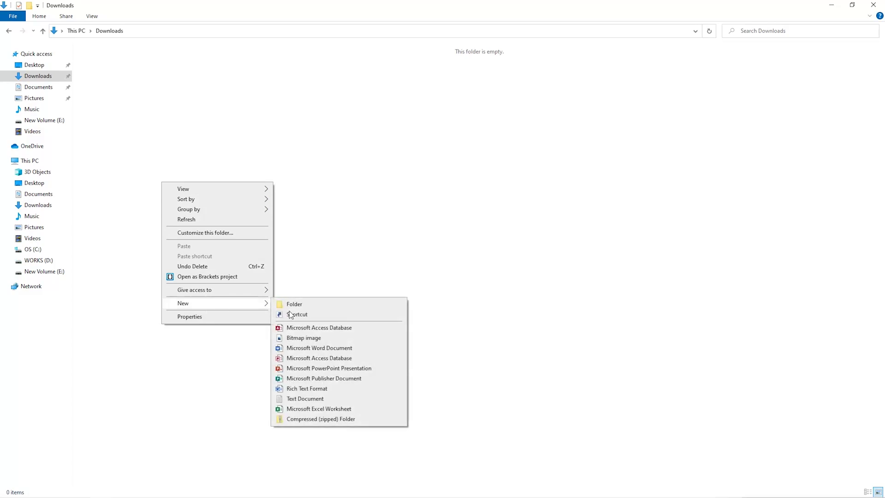
pyautogui.click(315, 308)
pyautogui.write('Miner')
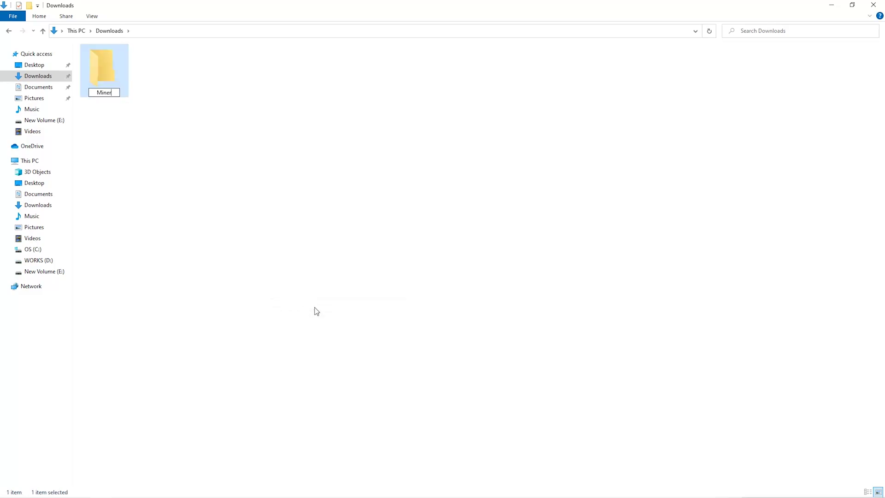
pyautogui.press('Return')
# Launch Windows Security and go to the Virus & threat protection exclusions list
pyautogui.press('super')
pyautogui.write('wind')
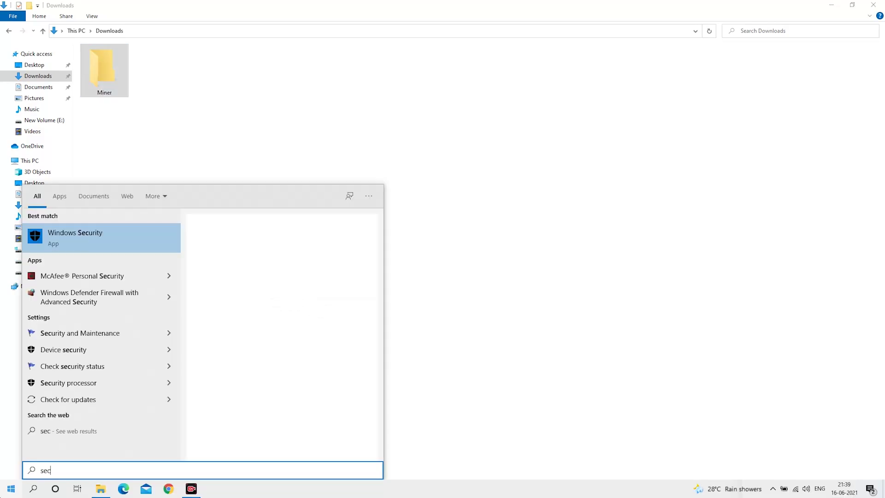
pyautogui.press('Return')
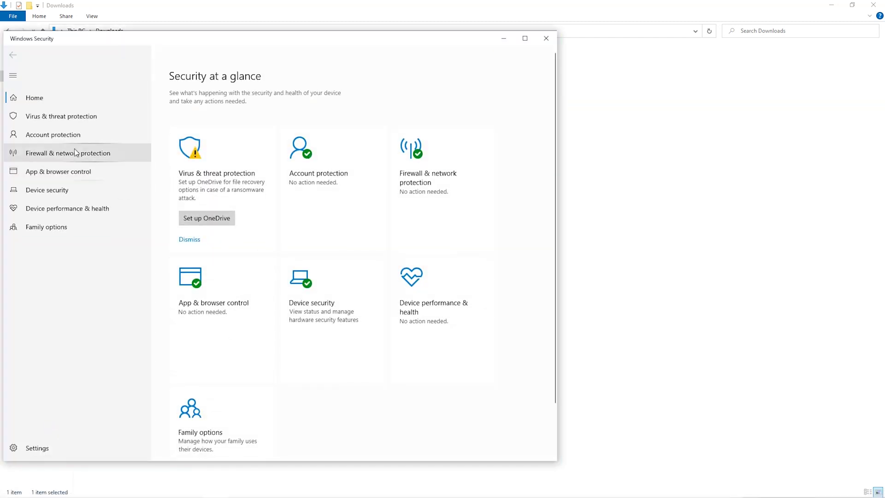
pyautogui.click(68, 110)
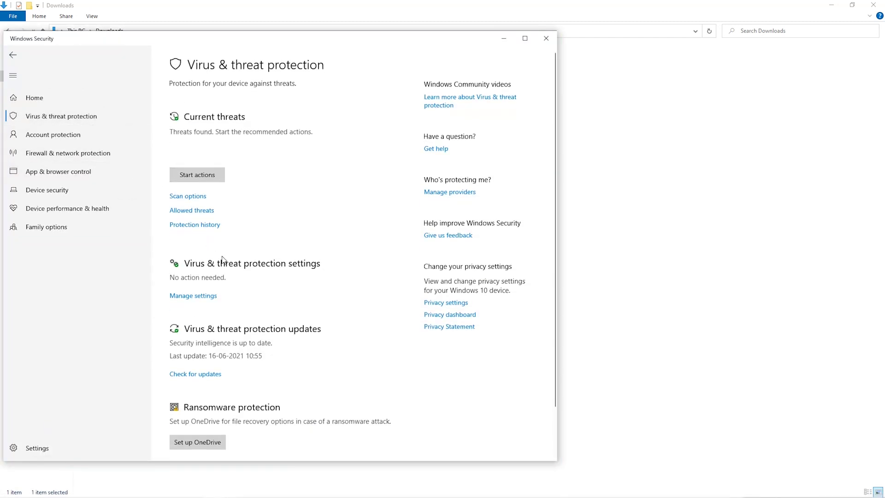
pyautogui.scroll(-1, 223, 259)
pyautogui.click(208, 243)
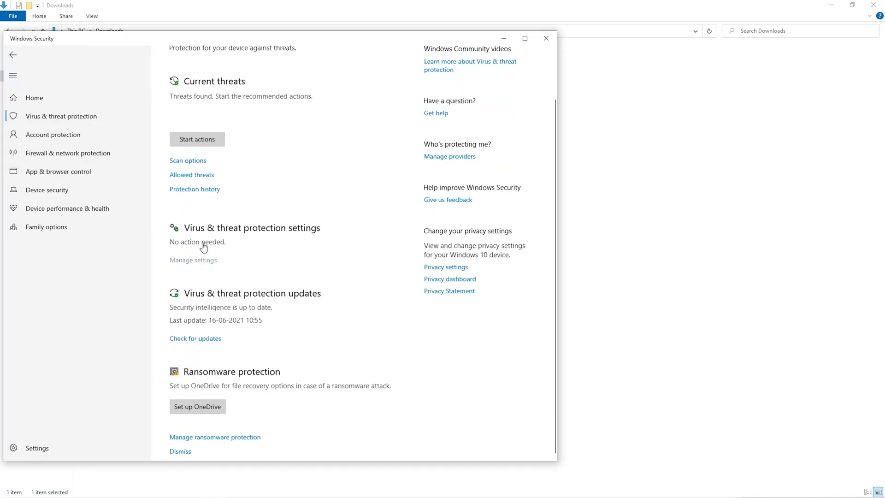
pyautogui.scroll(-5, 220, 307)
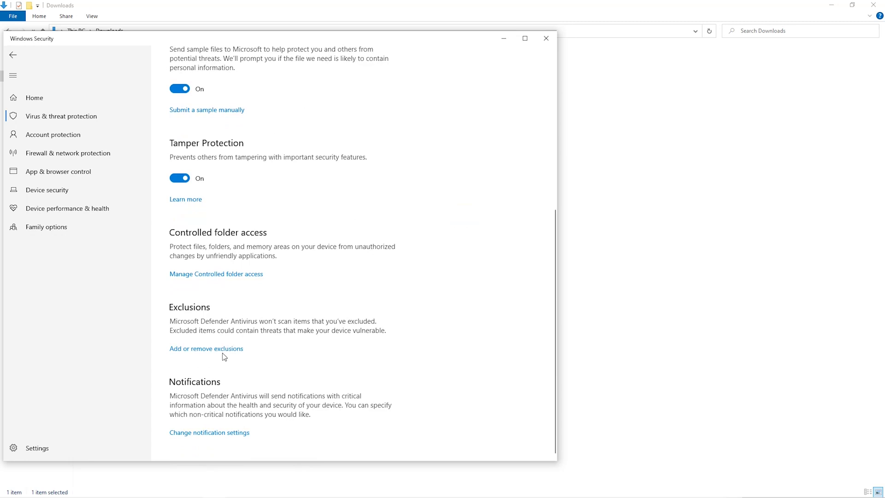
pyautogui.click(220, 350)
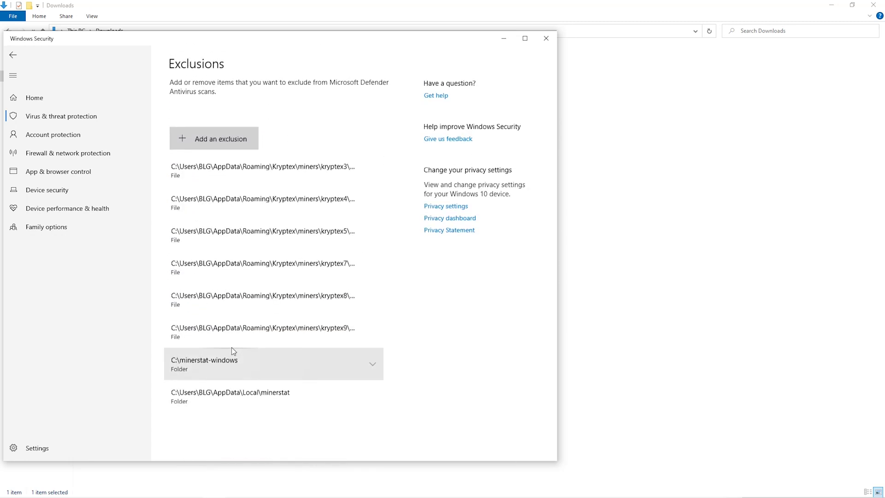
# Add the Downloads\Miner folder as a Defender folder exclusion
pyautogui.click(245, 144)
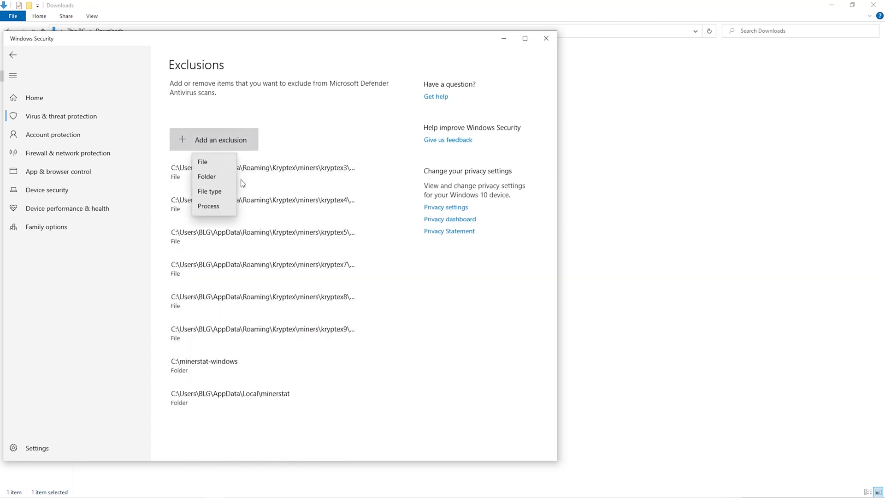
pyautogui.click(216, 178)
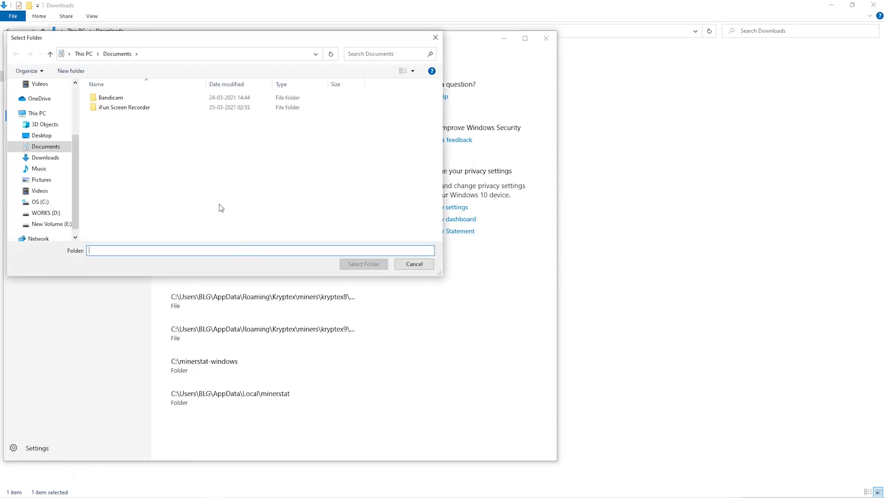
pyautogui.click(45, 169)
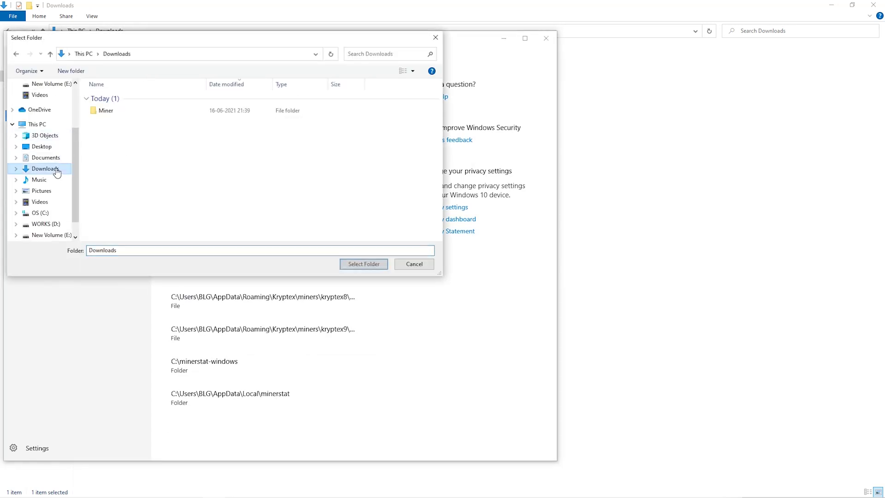
pyautogui.click(258, 113)
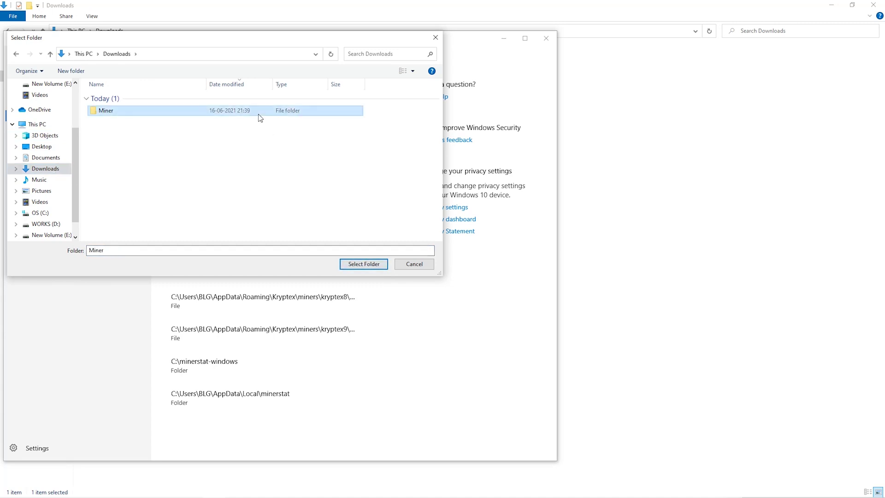
pyautogui.click(354, 267)
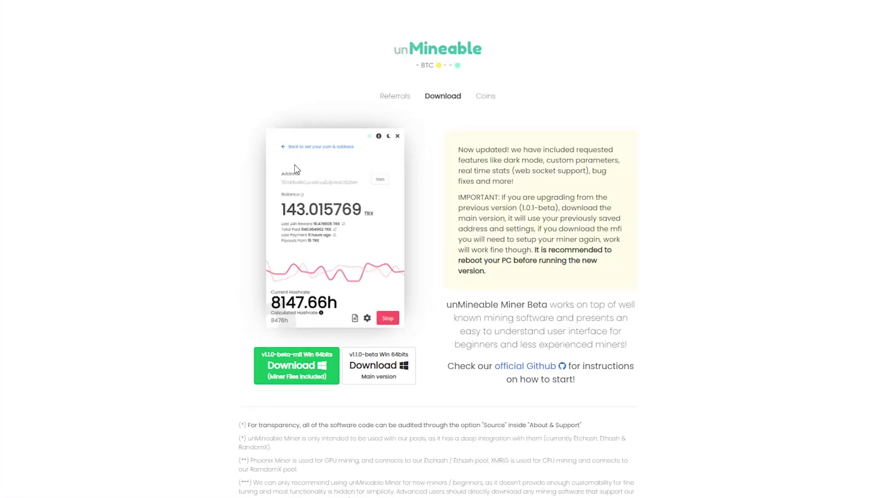
# Download the 'Miner Files Included' zip and save it into Downloads\Miner
pyautogui.click(305, 370)
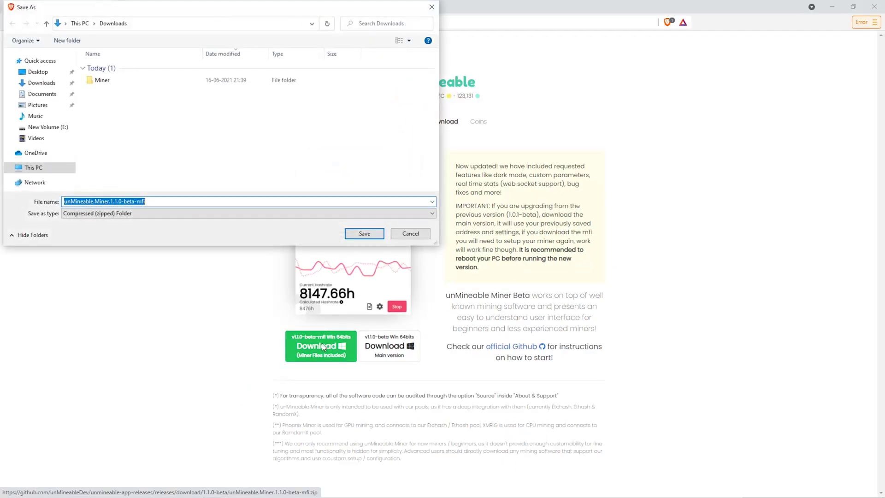
pyautogui.click(156, 81)
pyautogui.doubleClick(157, 81)
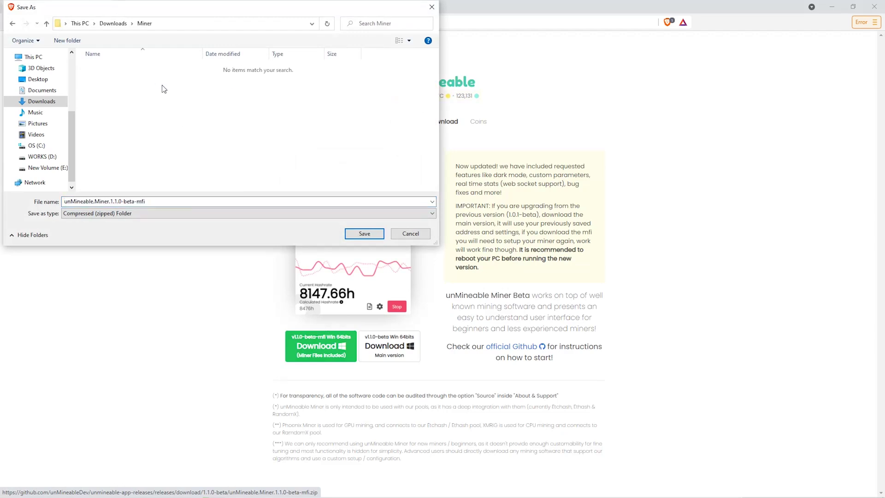
pyautogui.click(364, 234)
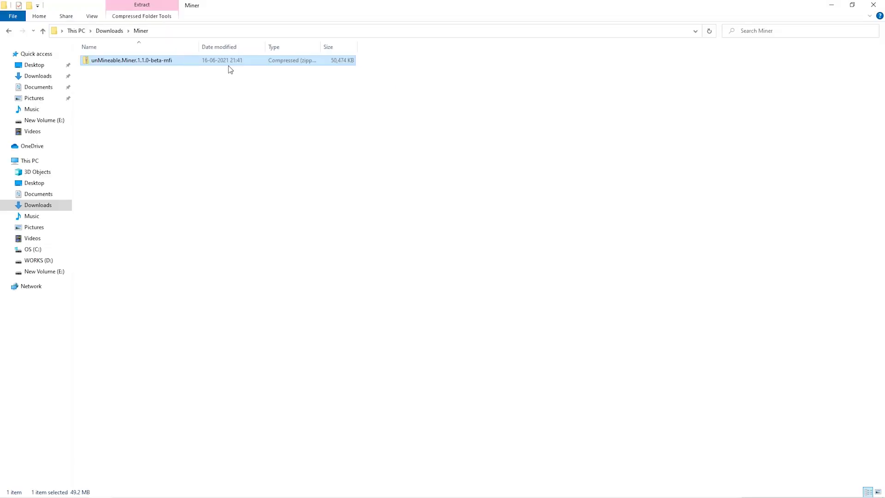
# Extract unMineable.Miner.1.1.0-beta-mfi zip here with 7-Zip and launch the extracted app
pyautogui.rightClick(230, 67)
pyautogui.moveTo(272, 123)
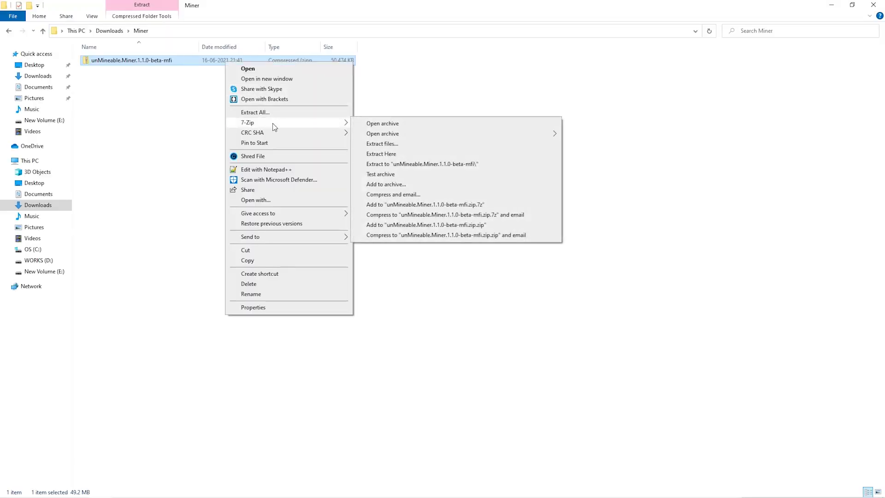
pyautogui.click(380, 154)
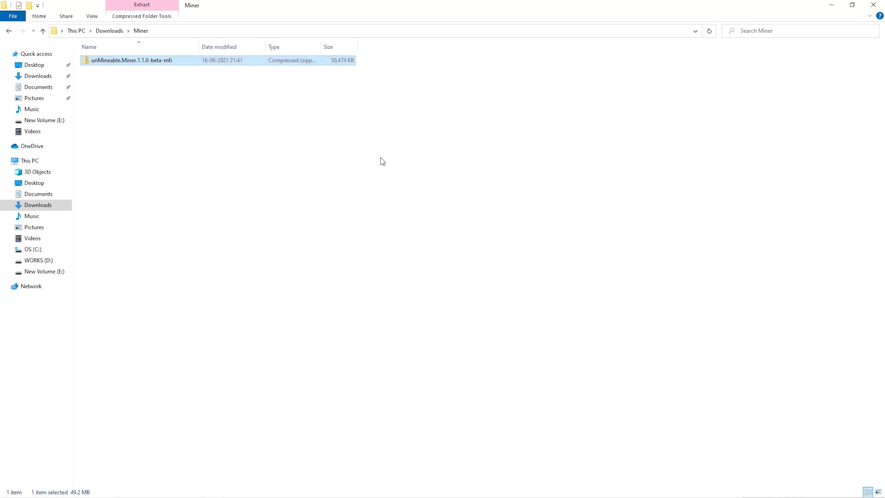
pyautogui.doubleClick(218, 62)
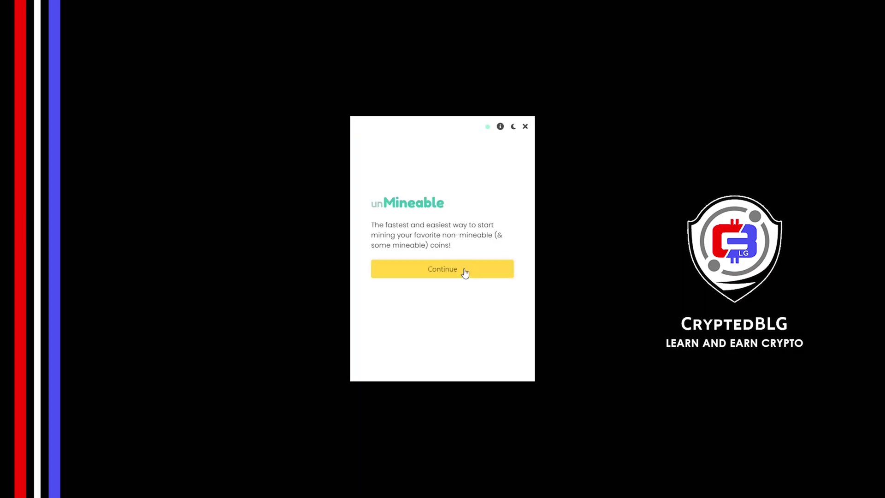
# Pass the welcome screen, select Graphics Card (GPU) mining, and continue to coin setup
pyautogui.click(465, 273)
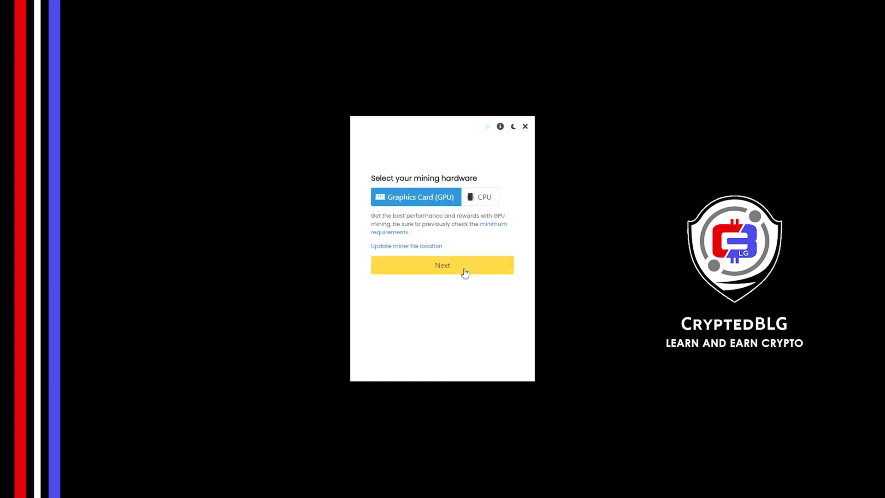
pyautogui.click(478, 203)
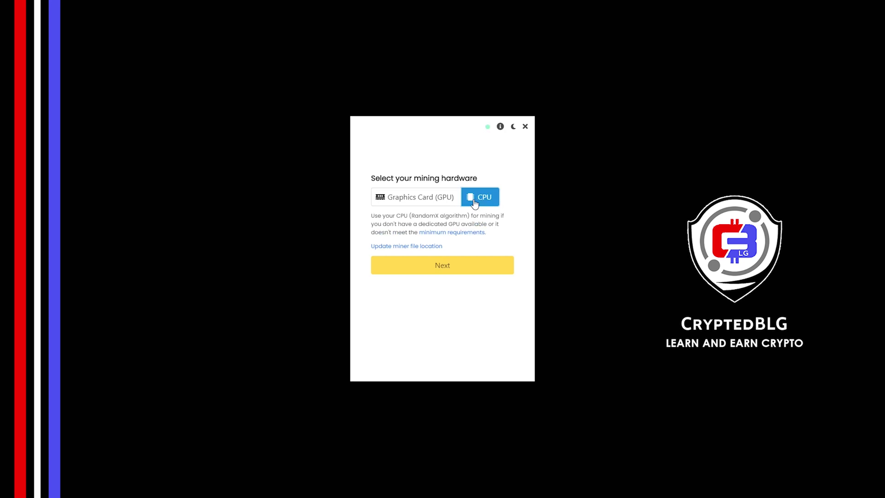
pyautogui.click(427, 204)
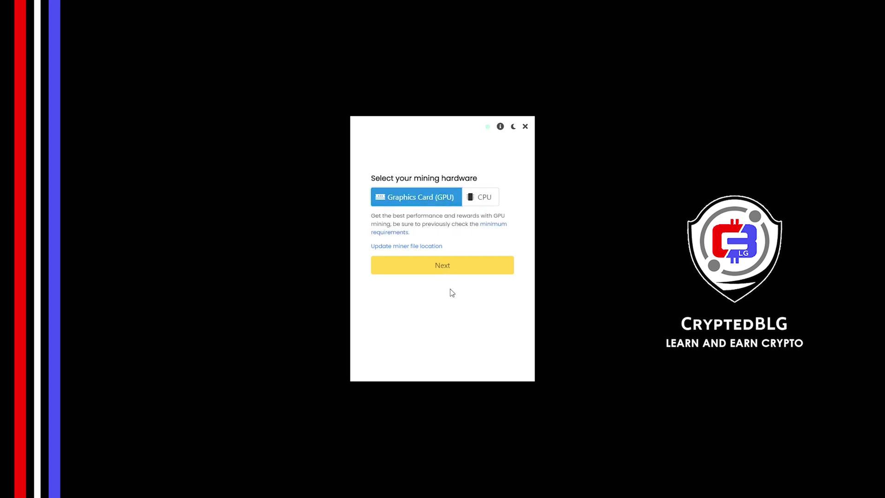
pyautogui.click(419, 271)
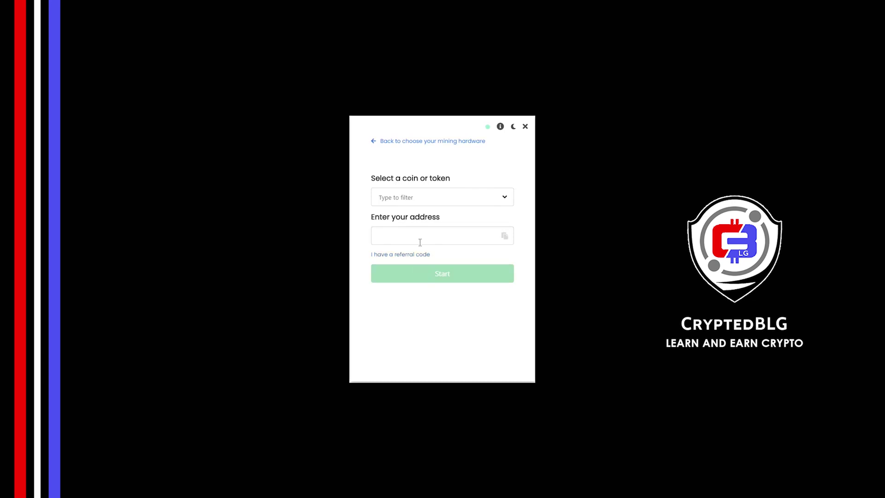
# Choose Dash as the coin, paste the wallet address, and start mining
pyautogui.click(410, 197)
pyautogui.write('dash')
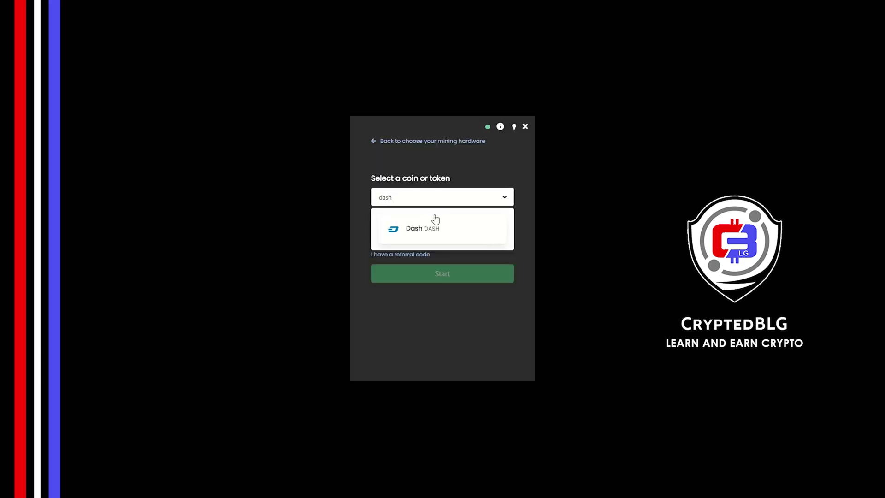
pyautogui.click(435, 222)
pyautogui.click(439, 231)
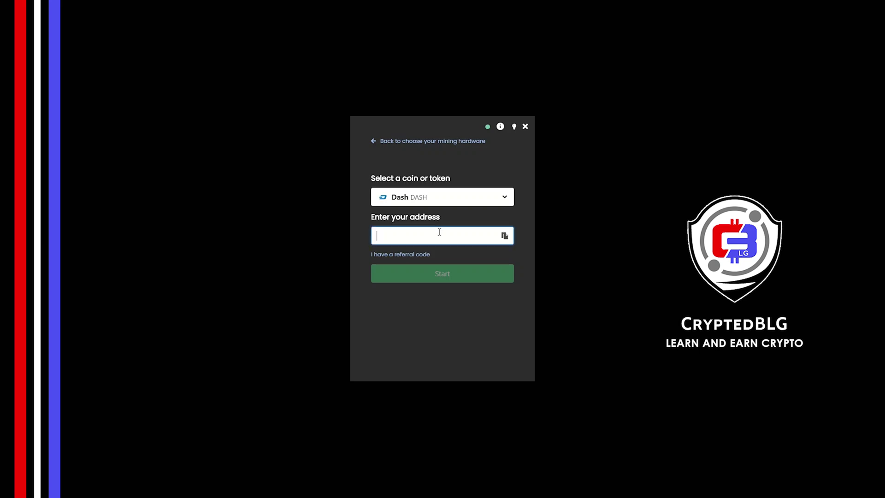
pyautogui.hotkey('ctrl', 'v')
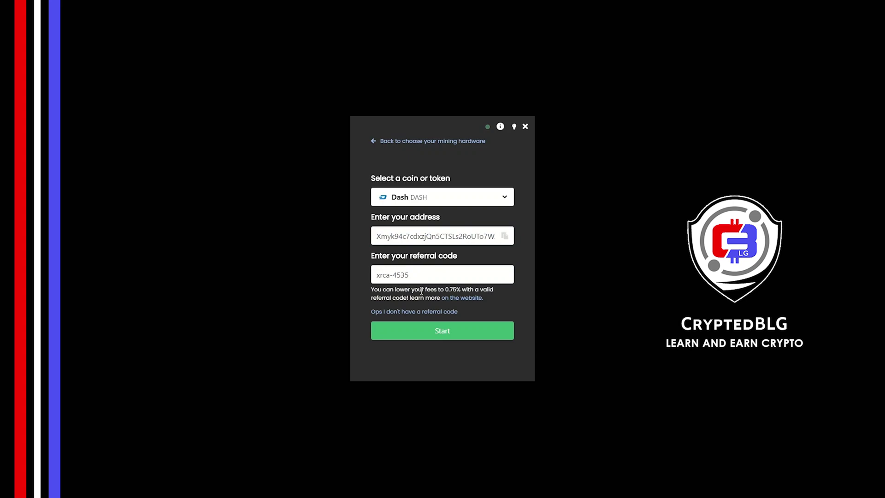
pyautogui.click(427, 338)
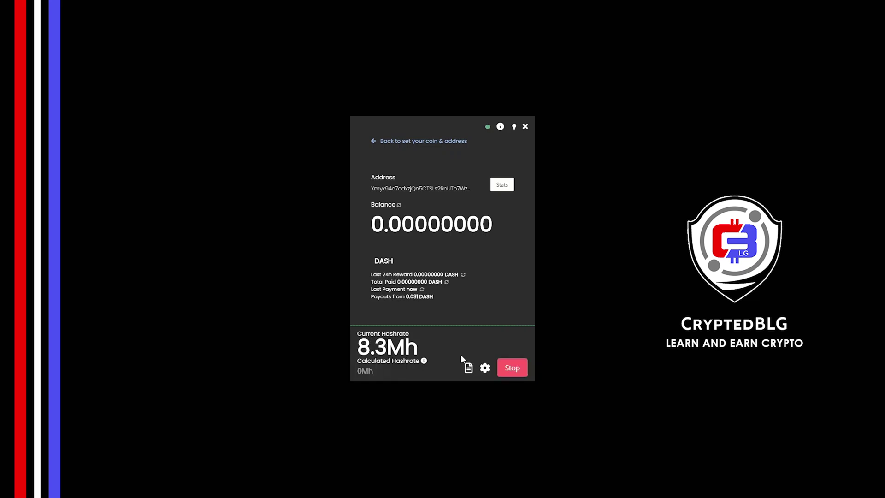
# Open the Advanced settings from the gear icon beside Stop
pyautogui.click(485, 368)
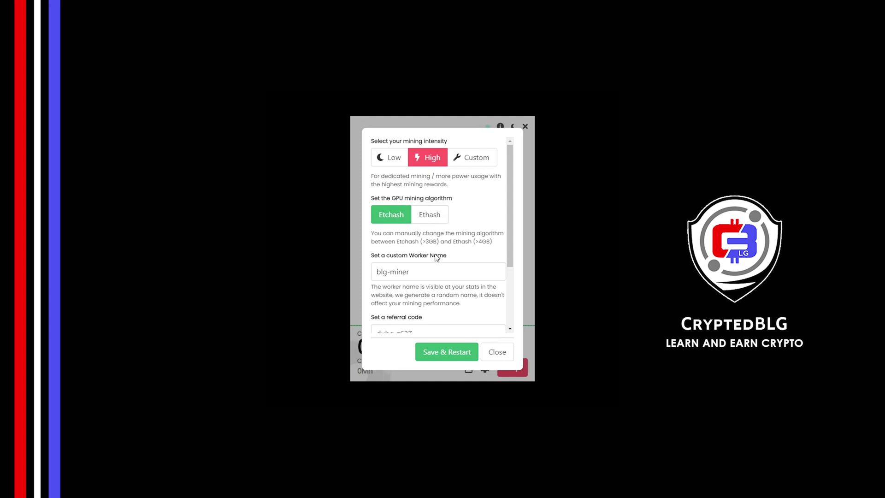
# Keep worker name blg-miner and the referral code, then Save & Restart the miner
pyautogui.moveTo(438, 272); pyautogui.dragTo(369, 281)
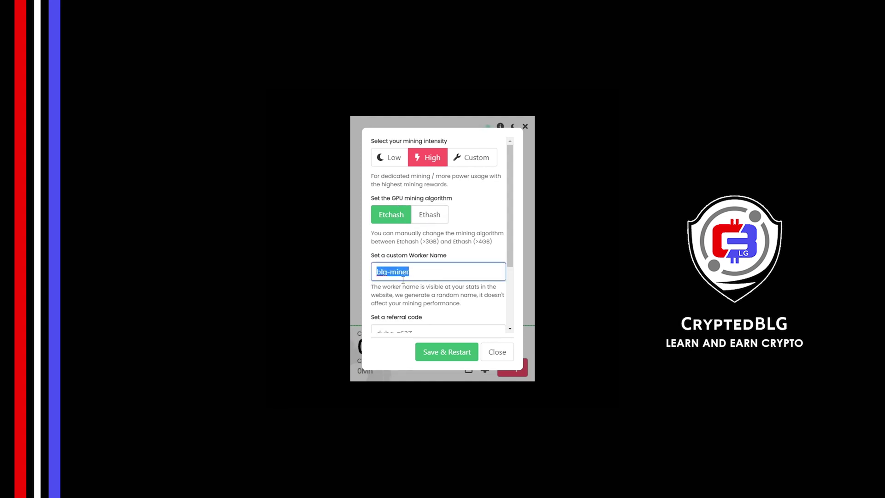
pyautogui.click(423, 291)
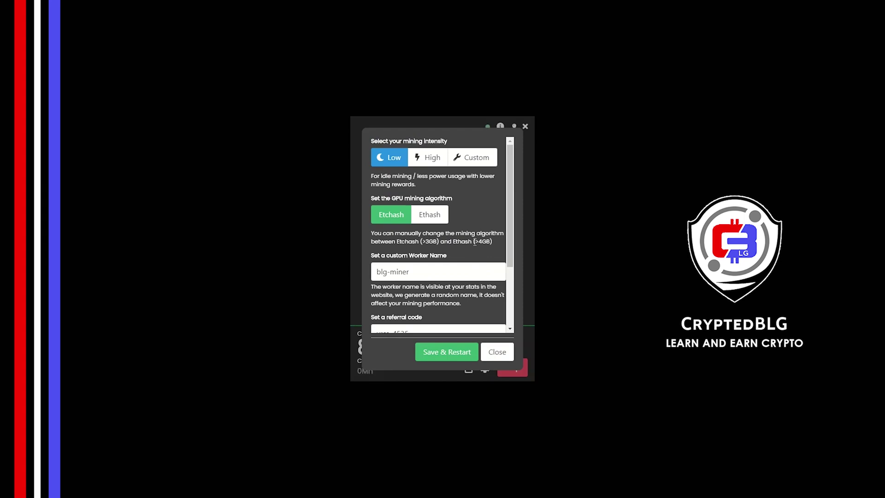
pyautogui.scroll(-2, 475, 242)
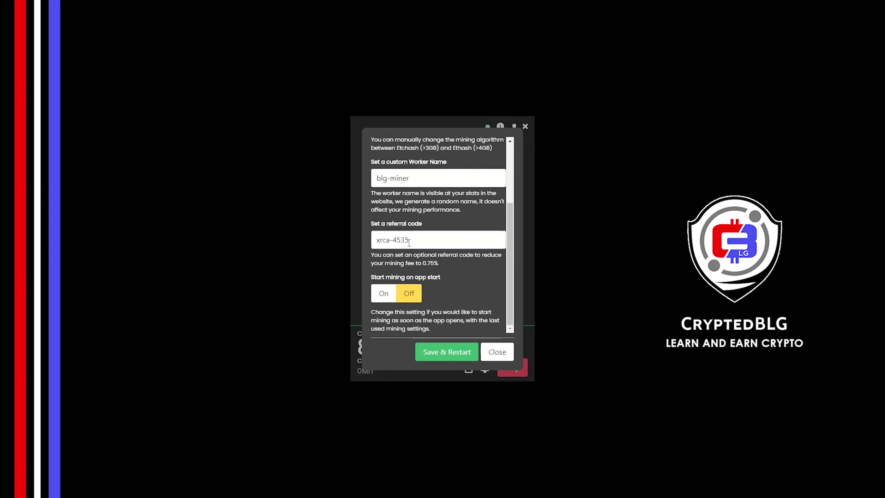
pyautogui.click(385, 295)
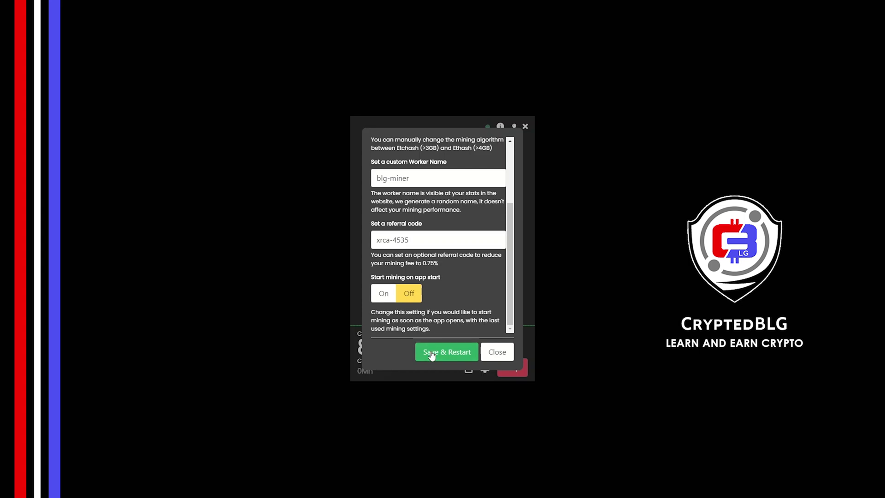
pyautogui.click(431, 352)
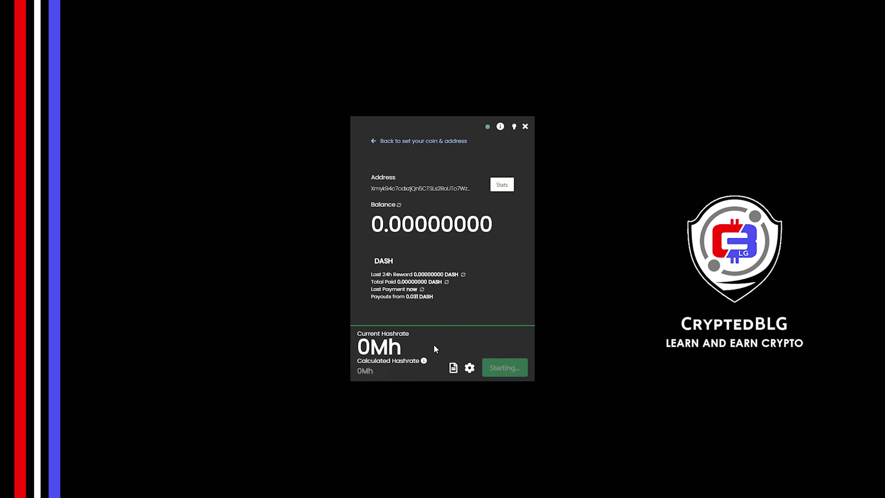
# Open the address's web stats and view the Payments, Referral Code and Stats tabs
pyautogui.click(502, 185)
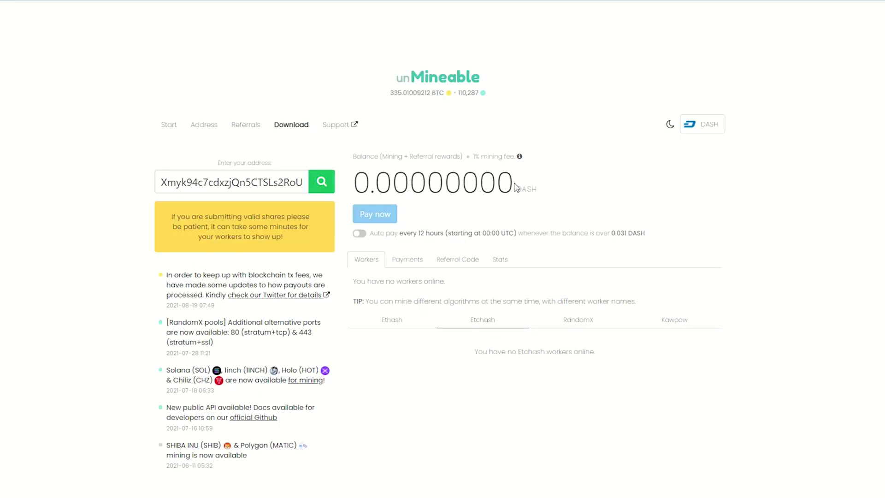
pyautogui.click(404, 269)
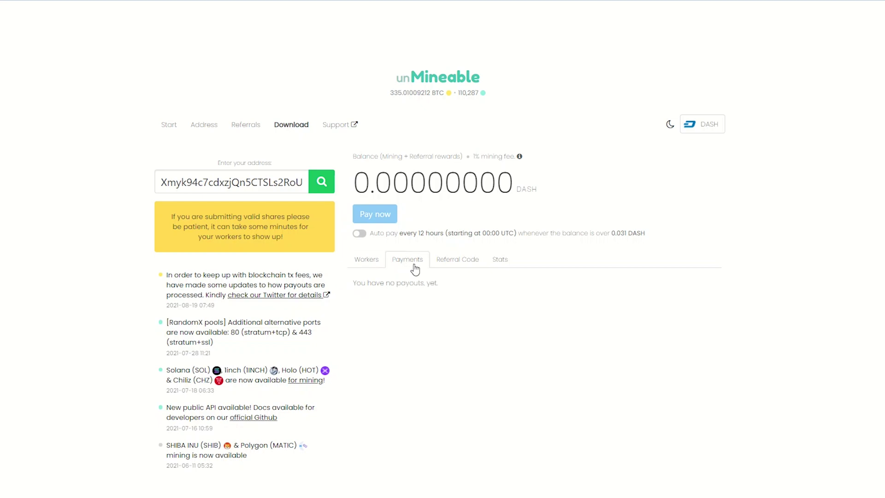
pyautogui.click(436, 265)
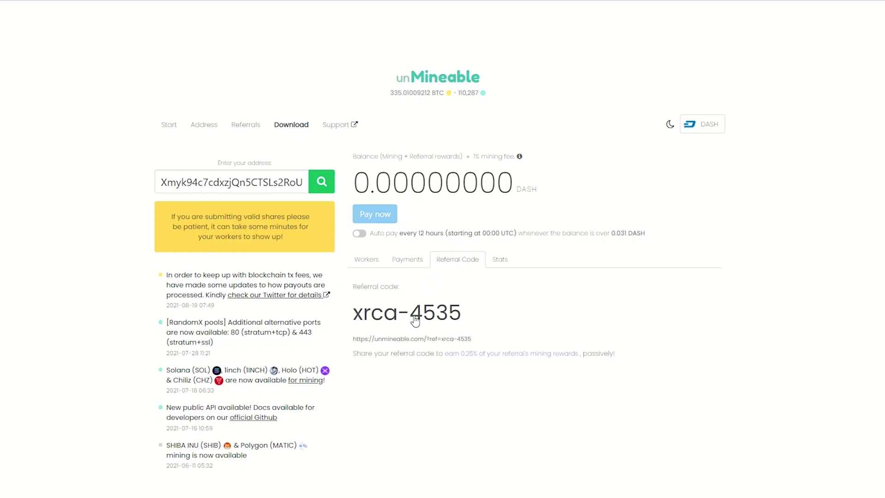
pyautogui.click(494, 264)
pyautogui.scroll(-1, 496, 265)
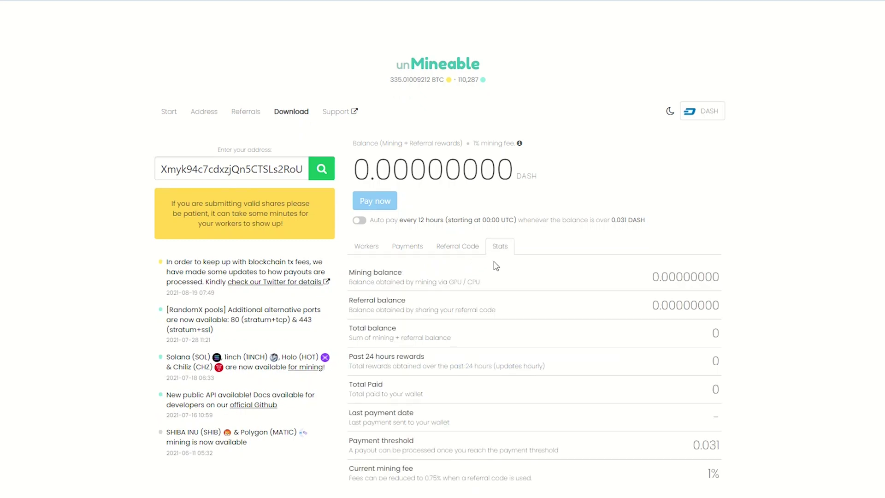